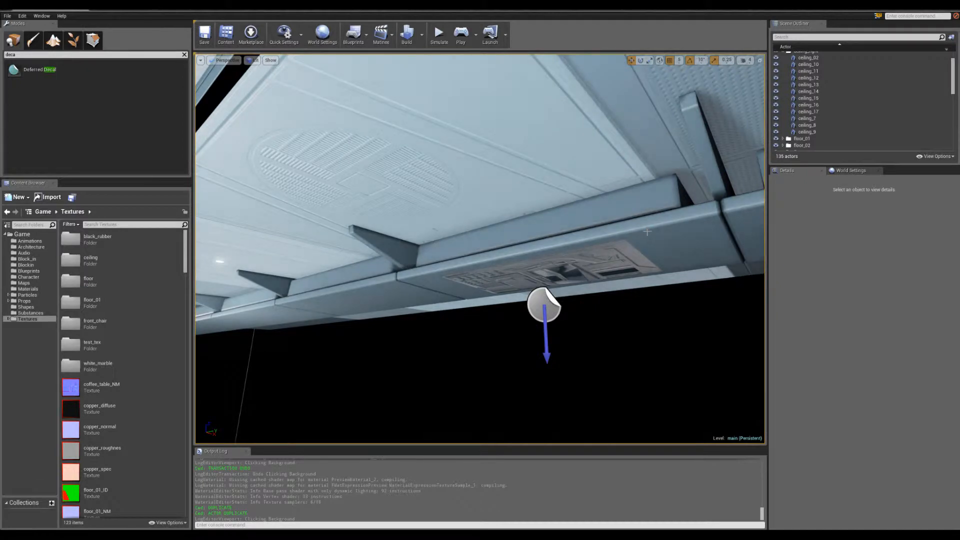
Inspect the decal on the underside of the ceiling bin and the neighbouring bin segments.
mouse_move(657, 232)
right_down()
mouse_move(668, 231)
mouse_move(659, 227)
right_up()
right_drag(570, 195, 558, 170)
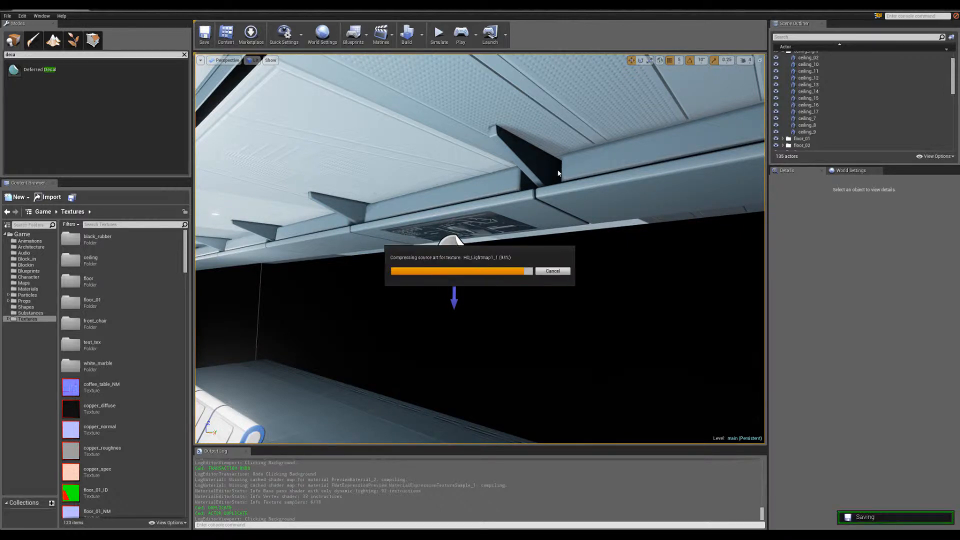
right_drag(559, 173, 586, 149)
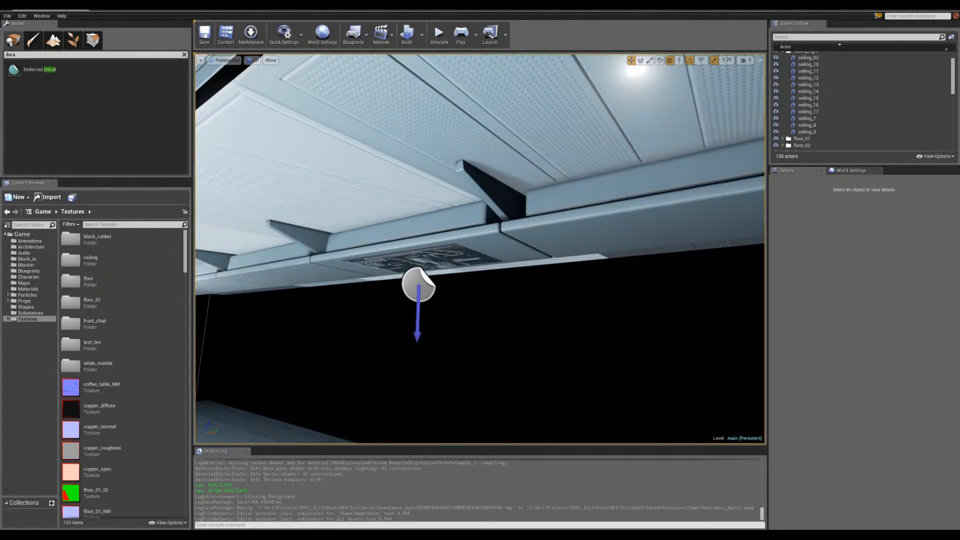
Switch to Maya and examine the ceiling bin mesh from its end and along its front edge.
mouse_move(170, 535)
click(290, 495)
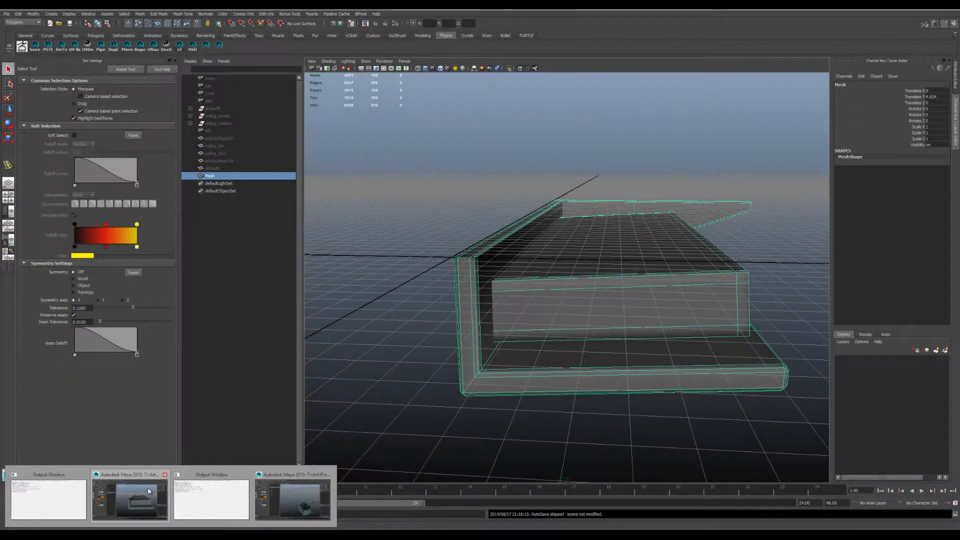
alt+drag(668, 309, 508, 332)
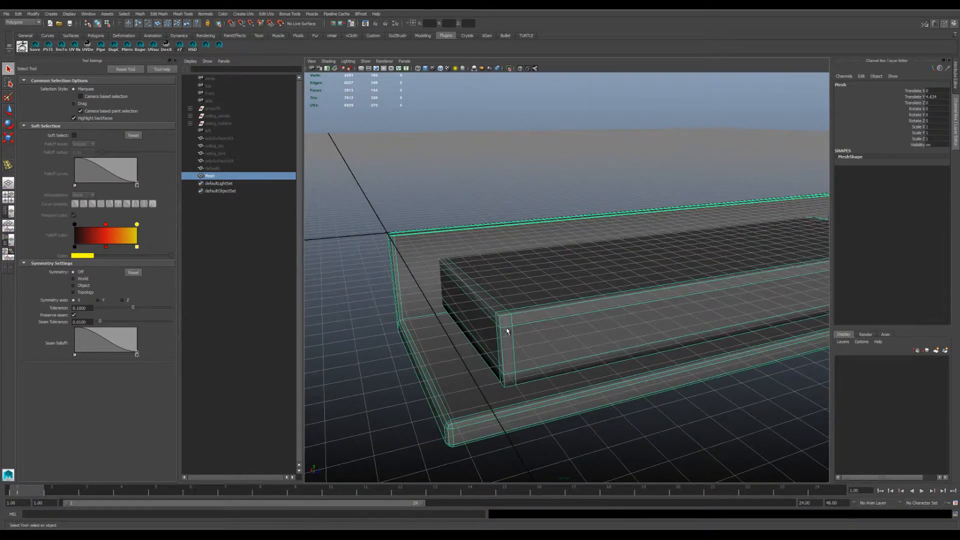
click(384, 294)
alt+drag(384, 295, 510, 356)
alt+right_drag(510, 357, 543, 342)
alt+drag(542, 342, 567, 353)
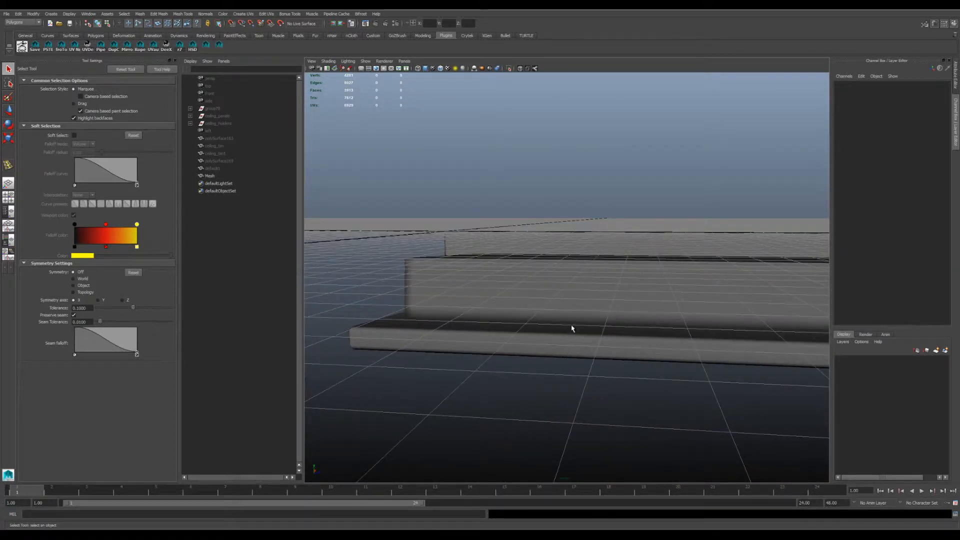
Switch back to Unreal Editor and inspect the row of ceiling bins next to the decal.
key(alt+Tab)
right_drag(549, 311, 435, 287)
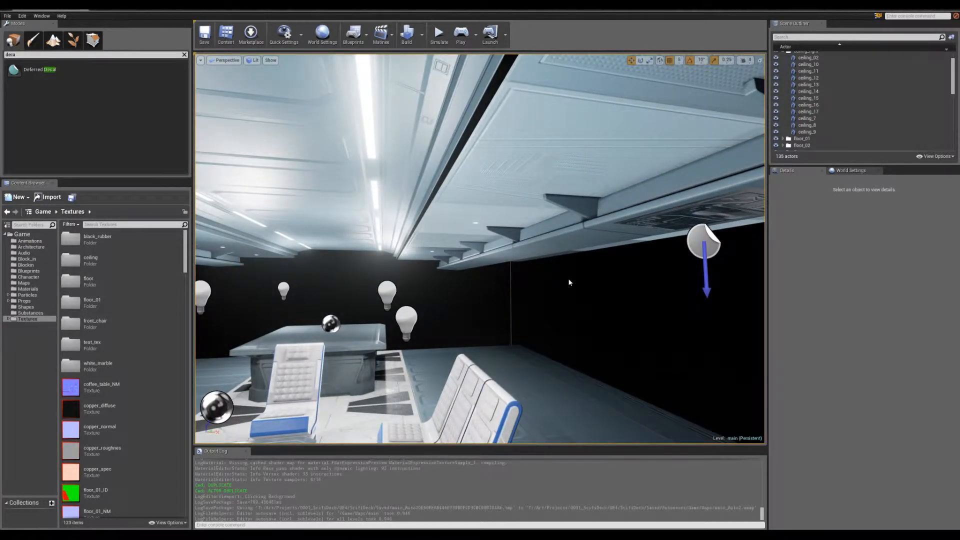
mouse_move(577, 284)
right_down()
mouse_move(592, 282)
mouse_move(573, 284)
right_up()
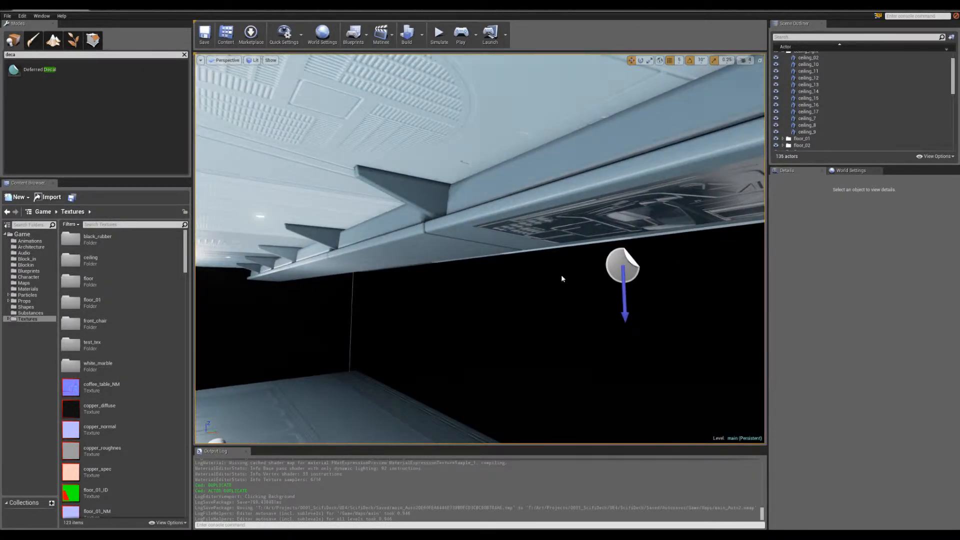
right_click(561, 275)
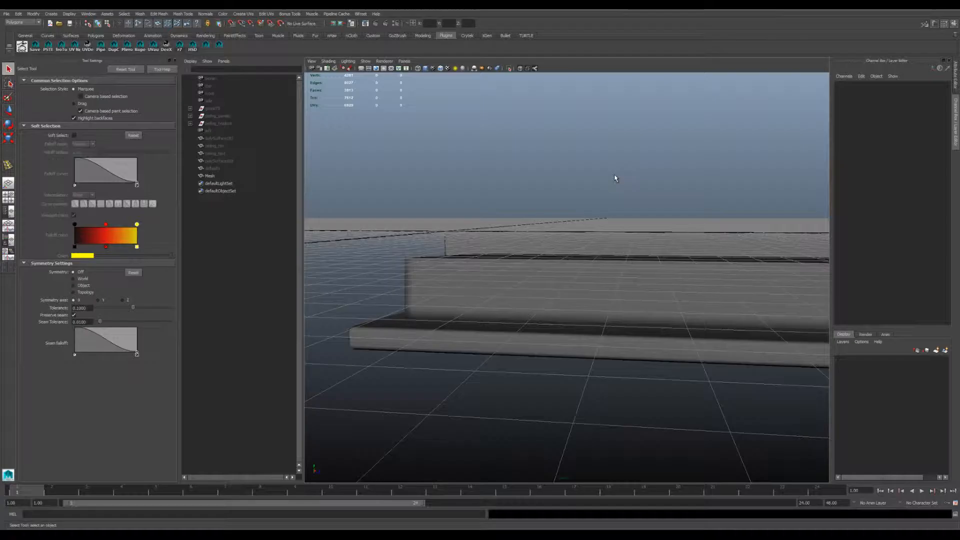
Switch to Maya and review the ceiling bin mesh's UV layout in UV Deluxe.
click(560, 281)
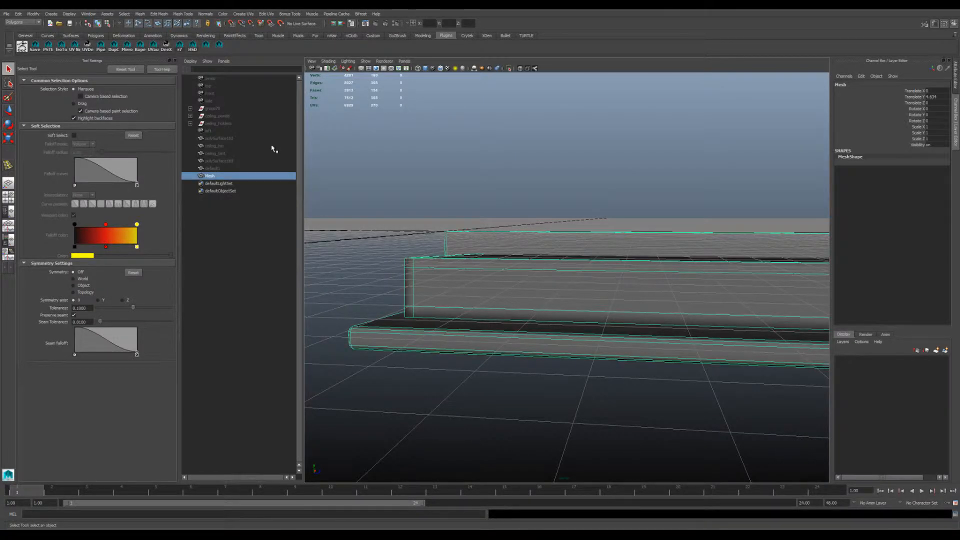
click(88, 47)
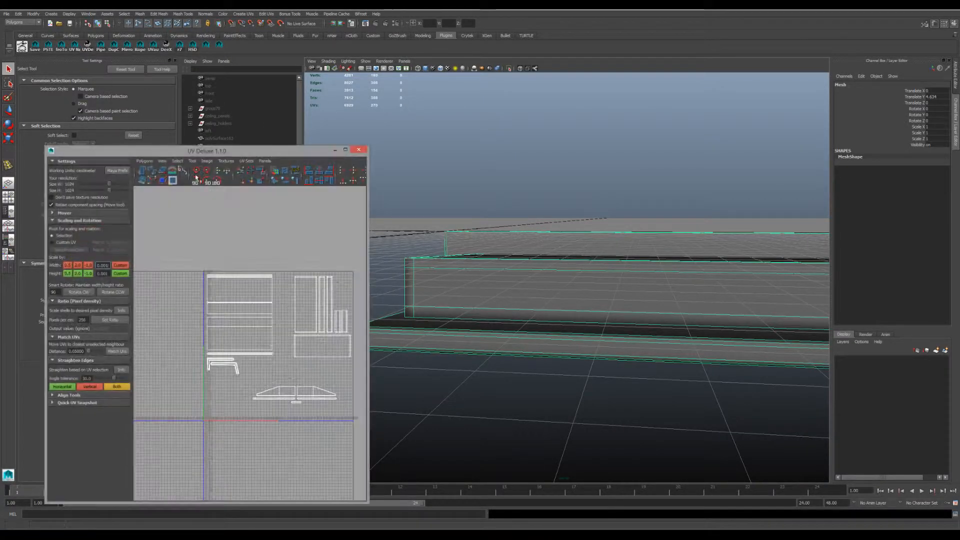
scroll(248, 301, down, 1)
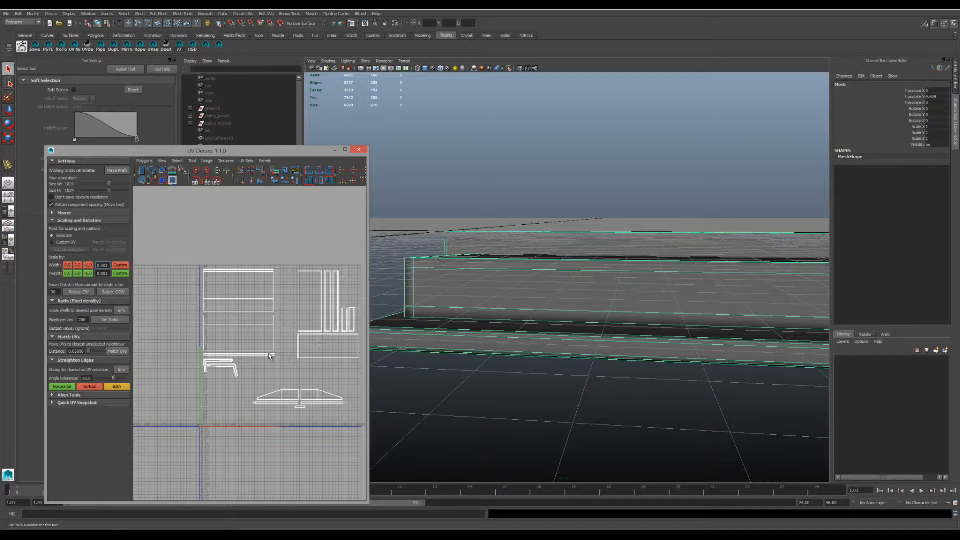
click(359, 149)
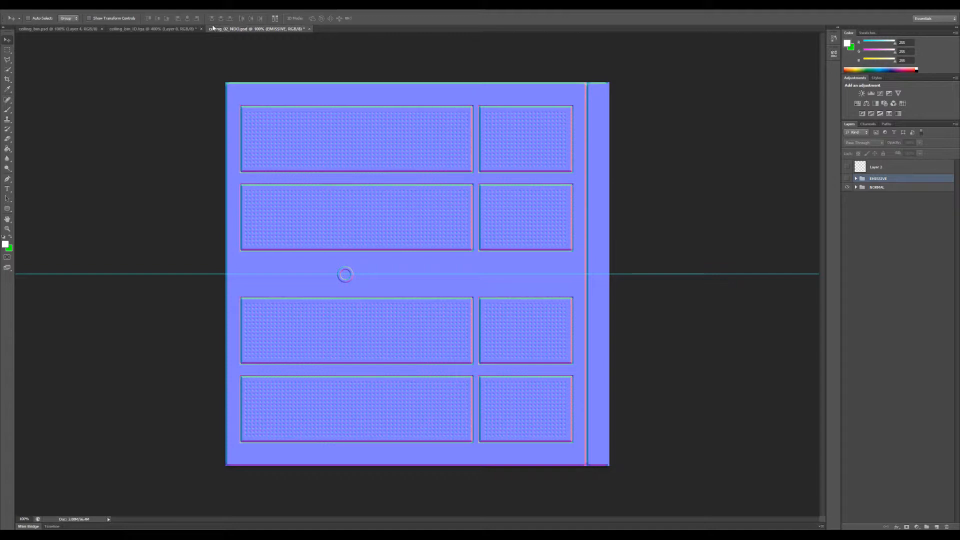
Switch to Photoshop and view the red, green and blue ID mask in ceiling_bin_ID.tga.
click(178, 29)
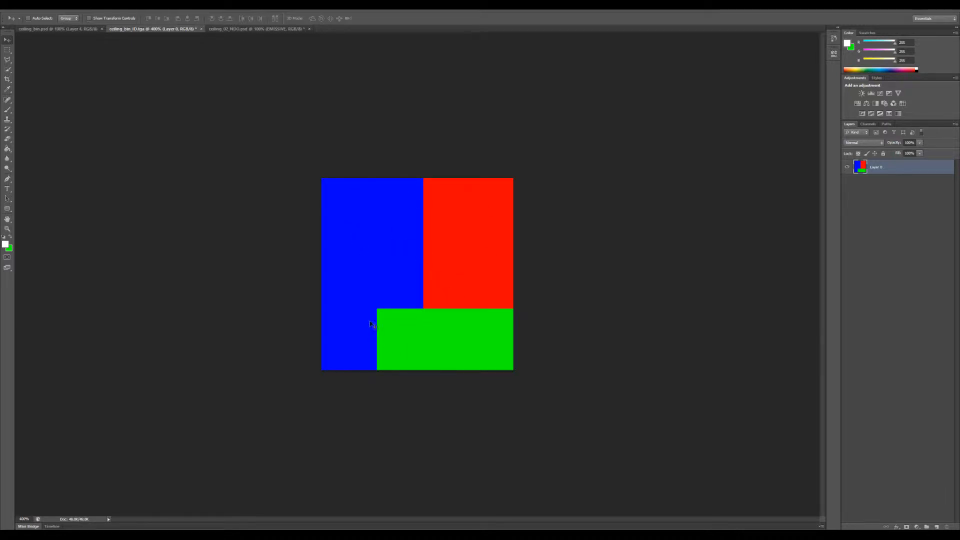
key(ctrl+plus)
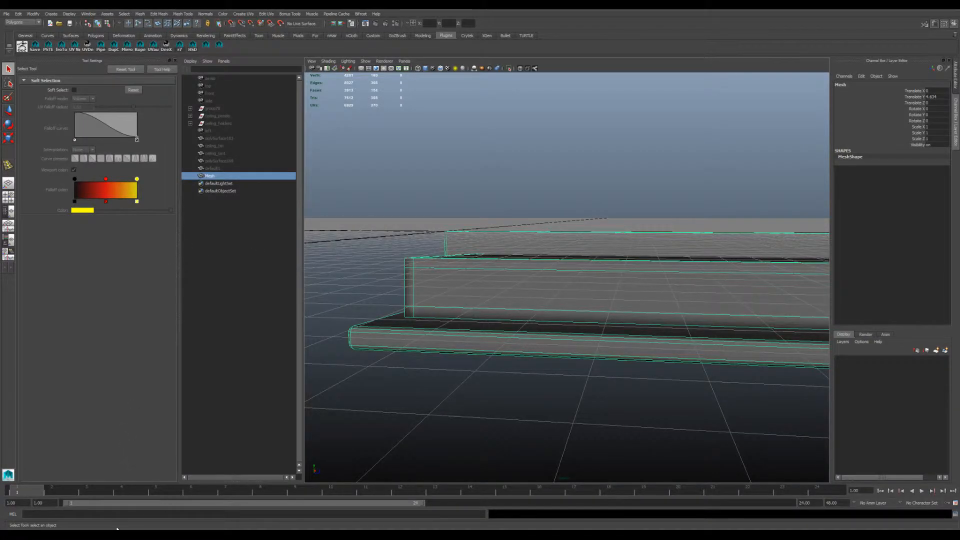
Switch to Unreal Editor and open the ceiling_bin_ID texture from the Textures/ceiling folder.
mouse_move(228, 534)
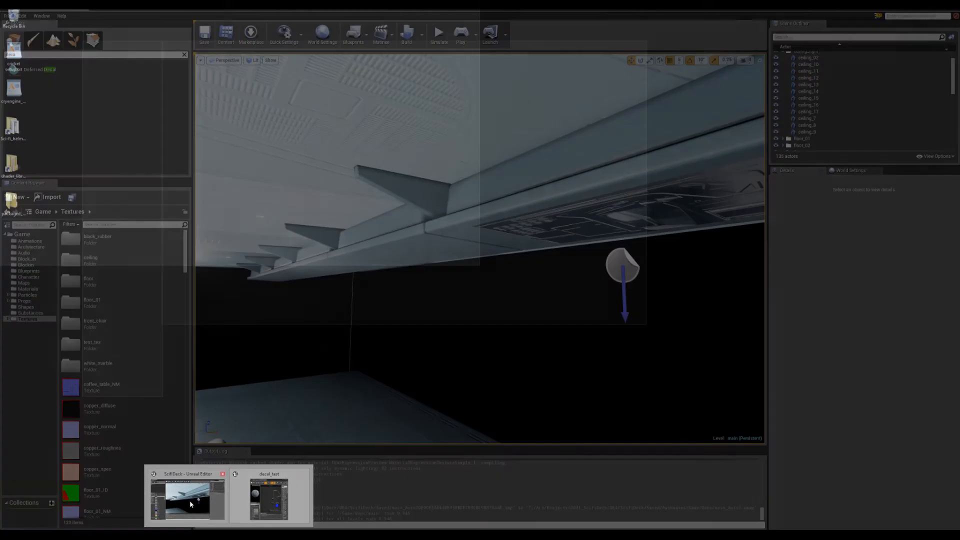
click(190, 502)
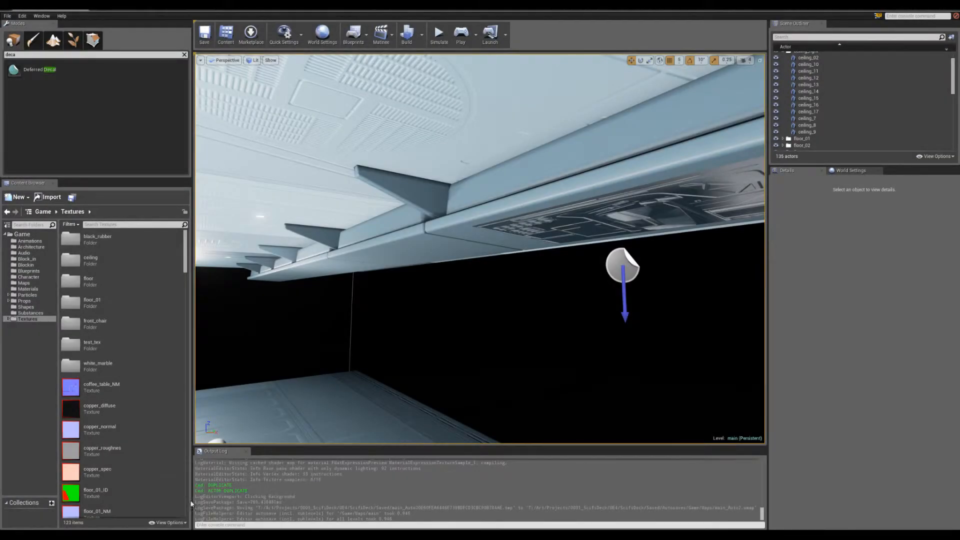
double_click(11, 320)
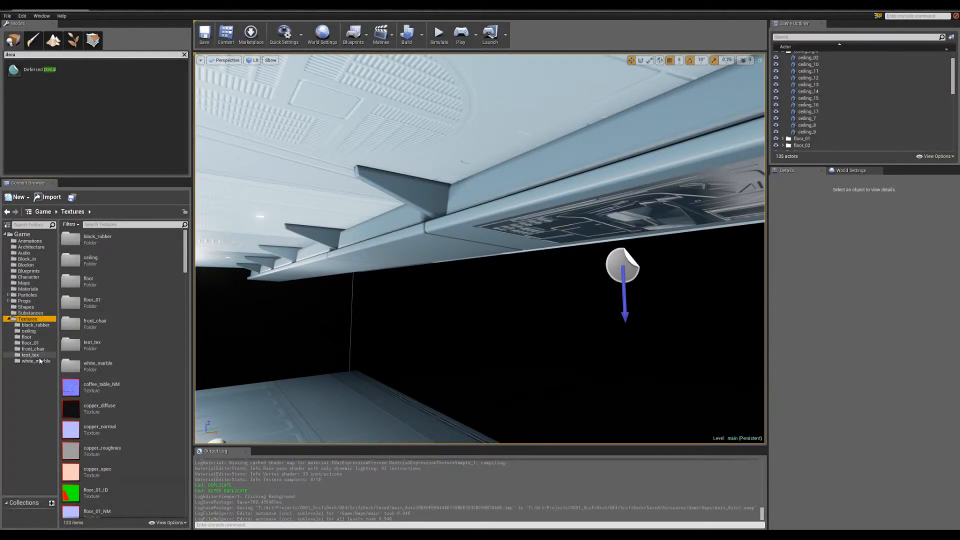
click(40, 334)
click(99, 349)
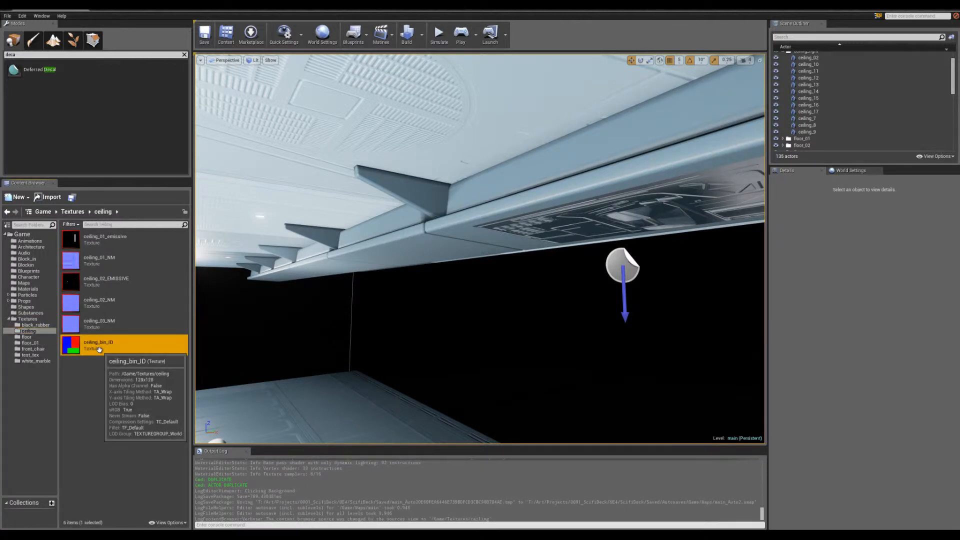
double_click(99, 349)
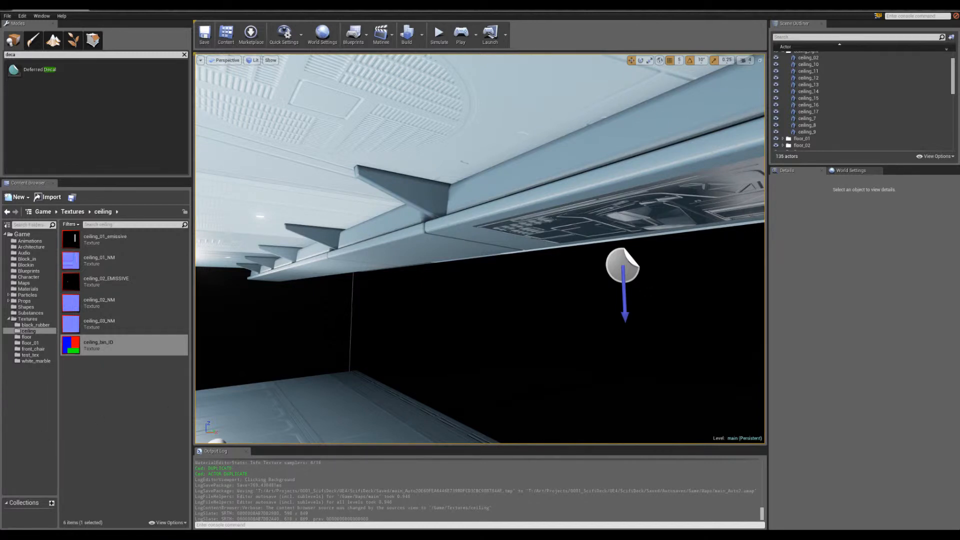
Check the file details of ceiling_bin_ID.tga in the ceiling_bin source textures folder on disk.
key(super+e)
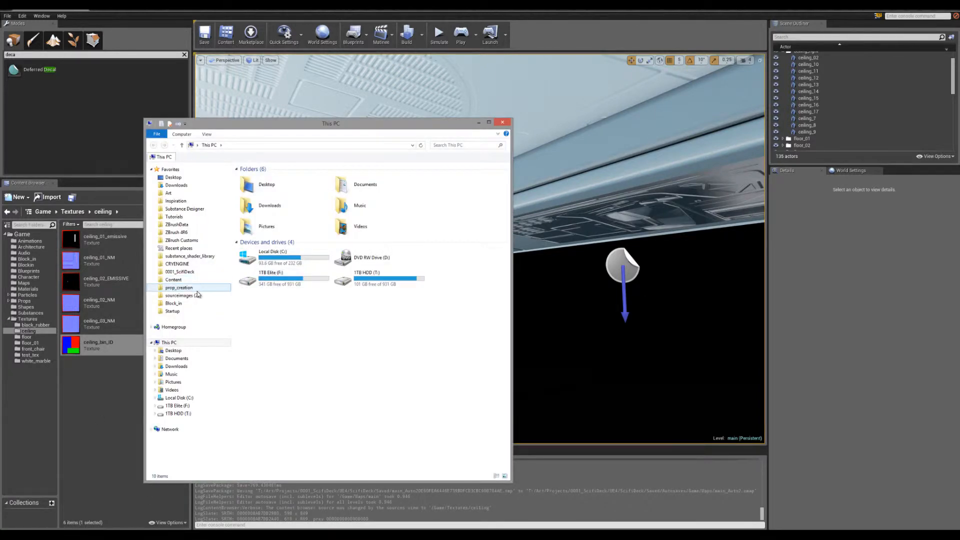
click(199, 296)
double_click(280, 194)
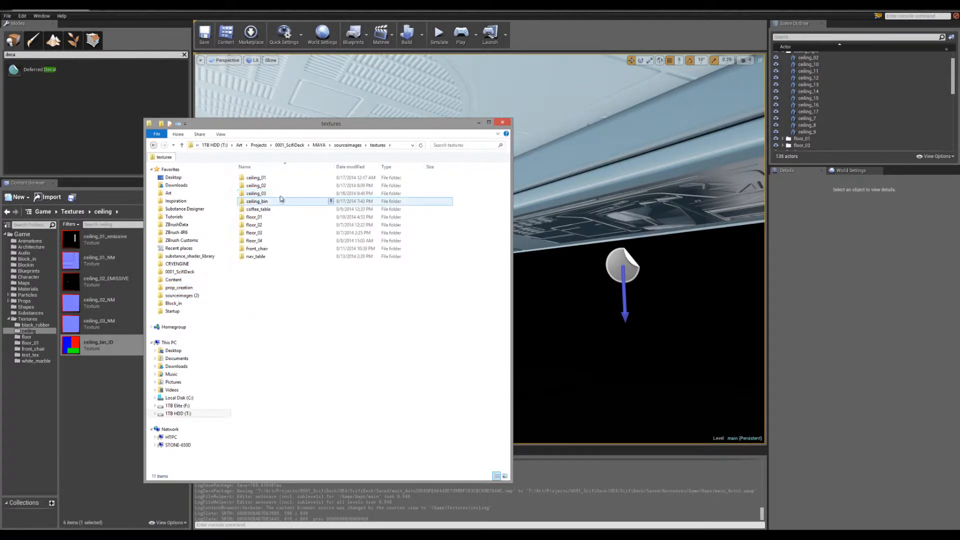
double_click(279, 203)
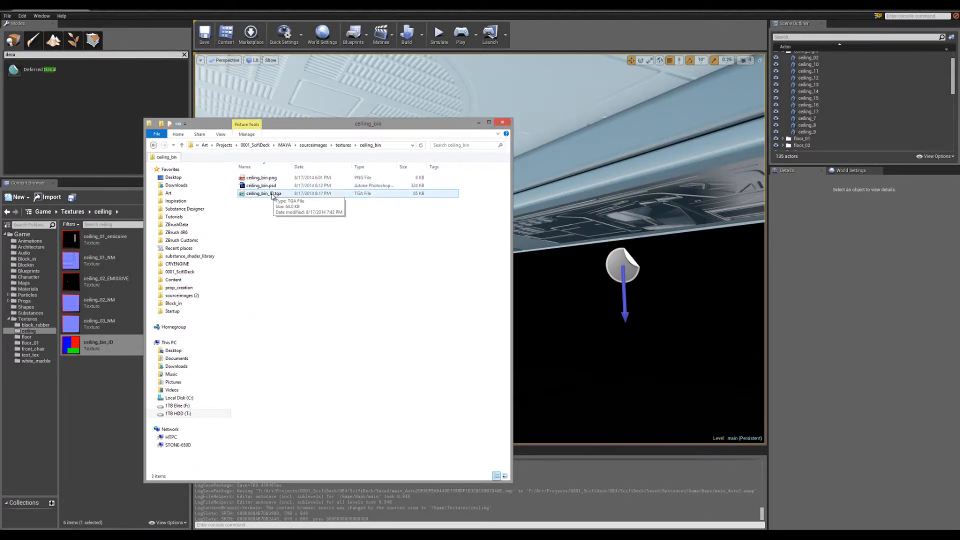
click(530, 311)
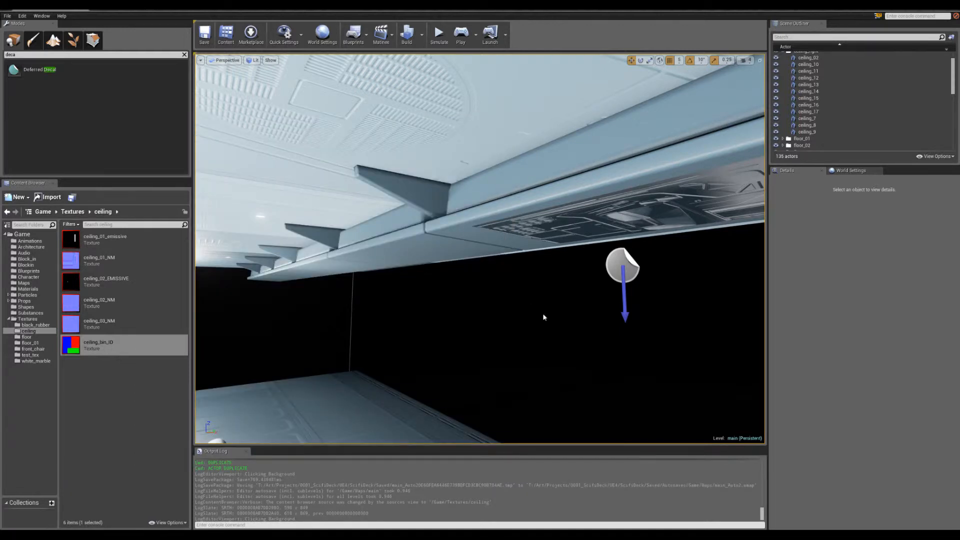
Browse the project's Materials folder for the ceiling, floor and decal materials.
right_drag(543, 314, 548, 313)
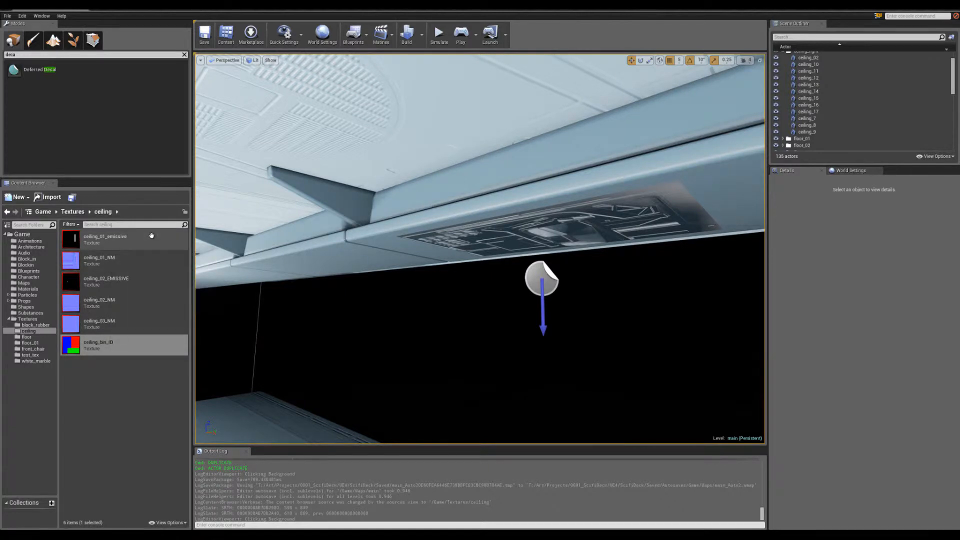
click(36, 290)
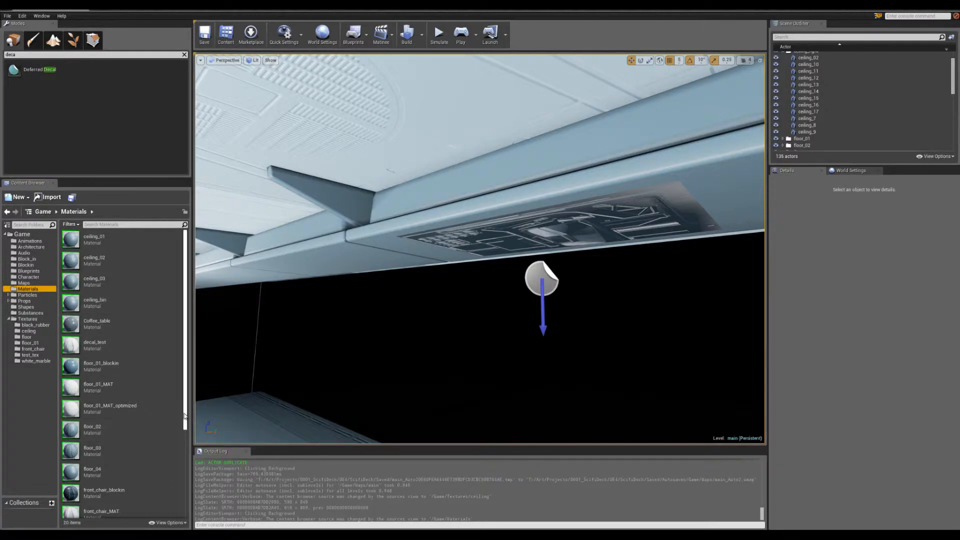
drag(184, 416, 192, 484)
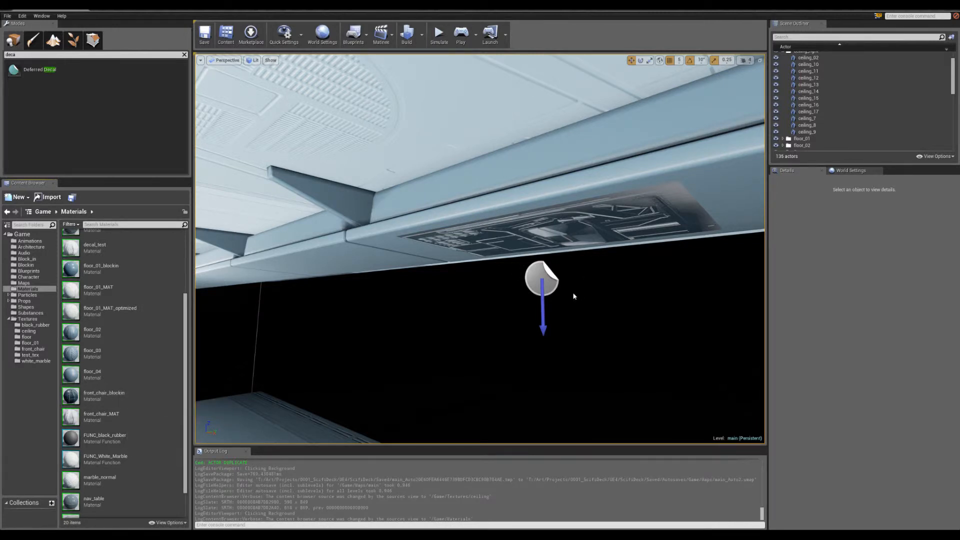
Select the decal actor below the ceiling bin and examine its projected normal details up close and from the room.
click(541, 279)
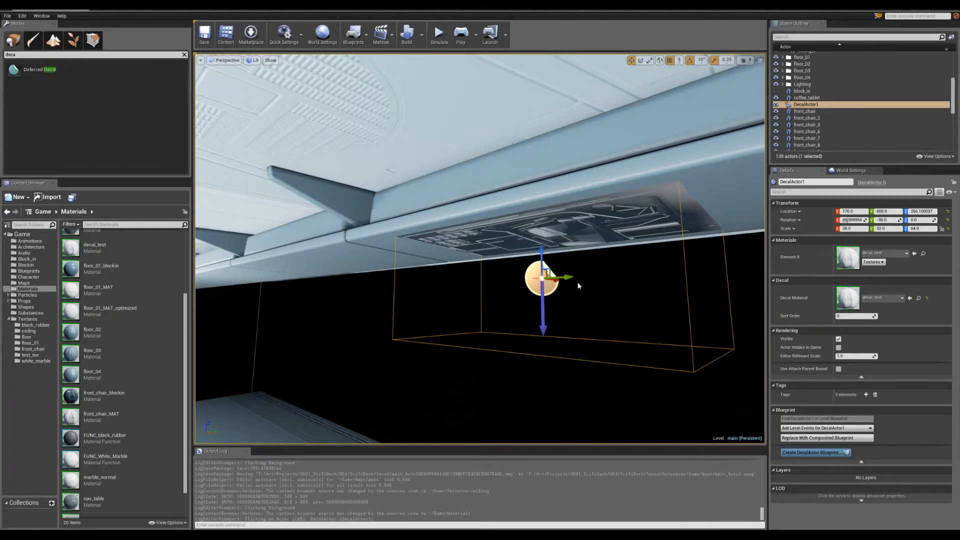
drag(959, 88, 550, 10)
scroll(729, 104, up, 4)
mouse_move(595, 307)
right_down()
mouse_move(598, 319)
mouse_move(589, 290)
mouse_move(593, 302)
right_up()
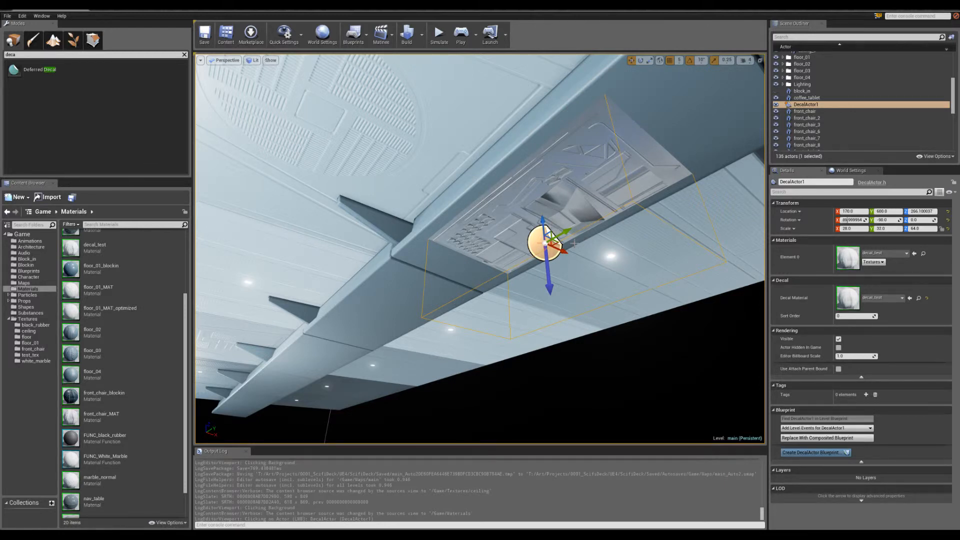
right_drag(575, 243, 576, 248)
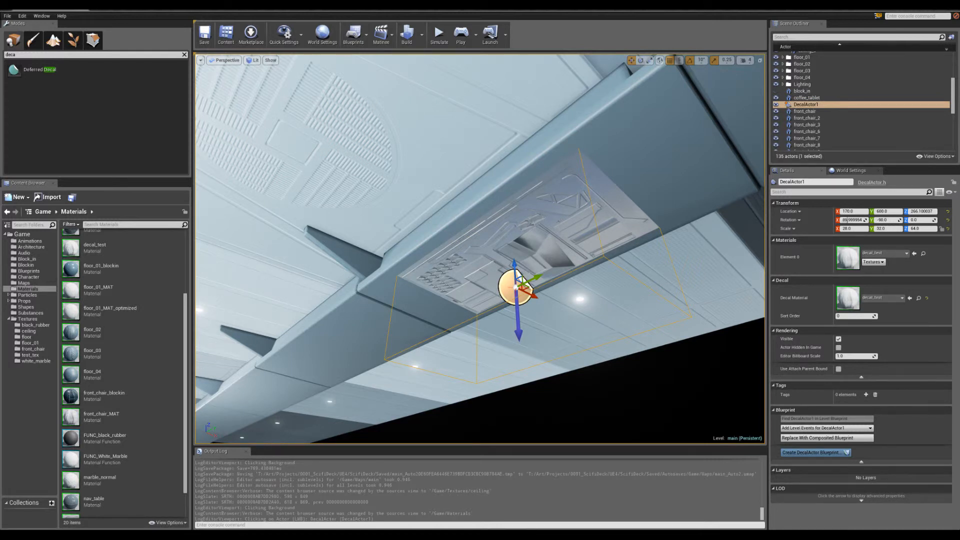
right_drag(575, 263, 564, 220)
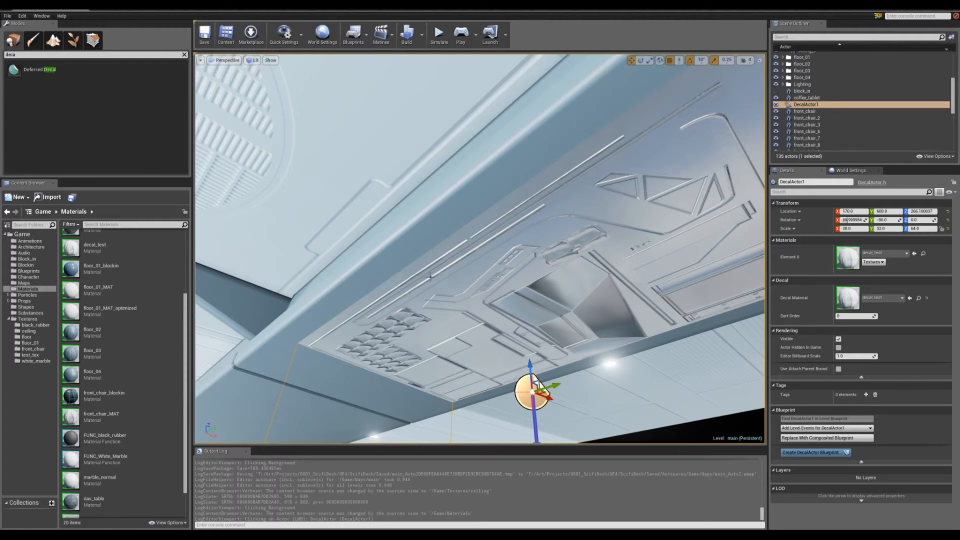
right_drag(438, 331, 552, 197)
mouse_move(555, 159)
right_down()
mouse_move(540, 178)
mouse_move(556, 171)
right_up()
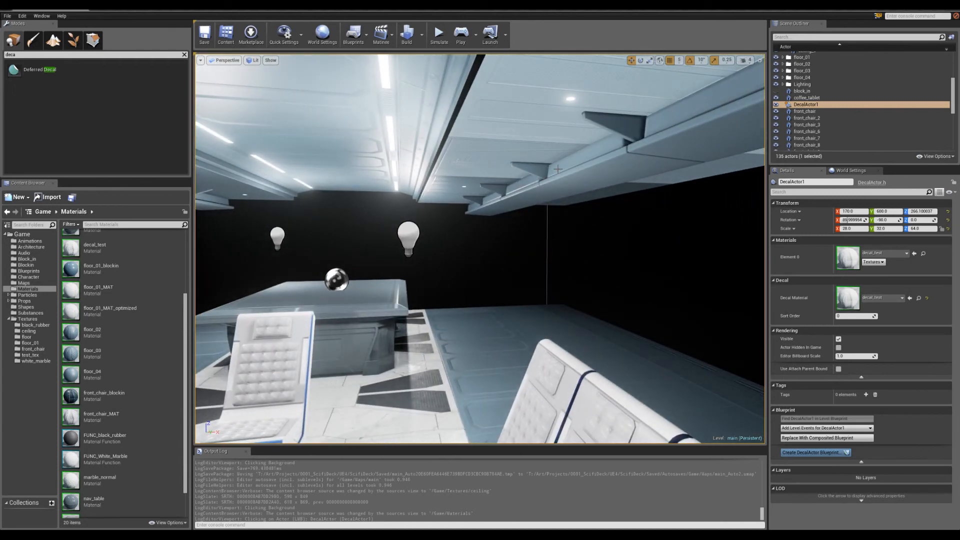